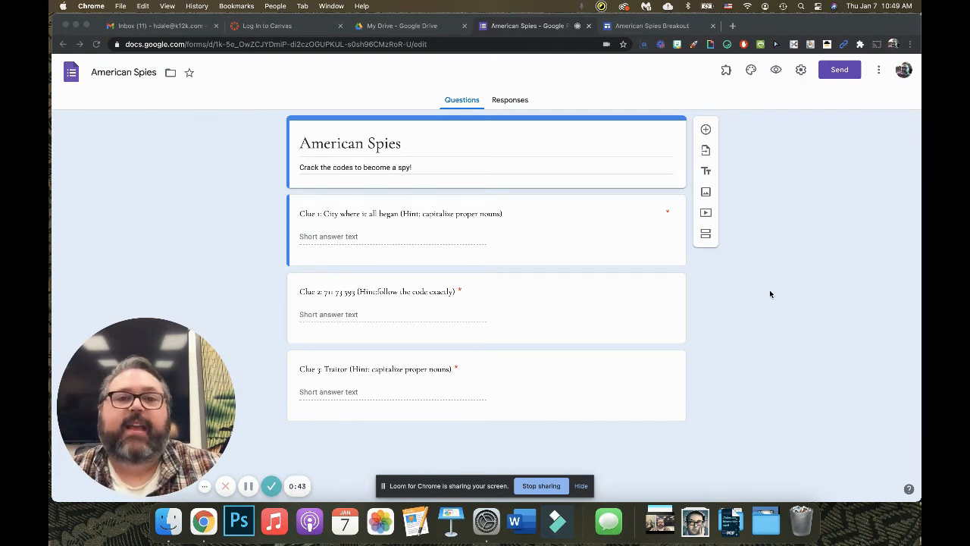
# - Switch to the American Spies Breakout site and examine its header, embedded form, story text, map, video and code image
pyautogui.click(641, 28)
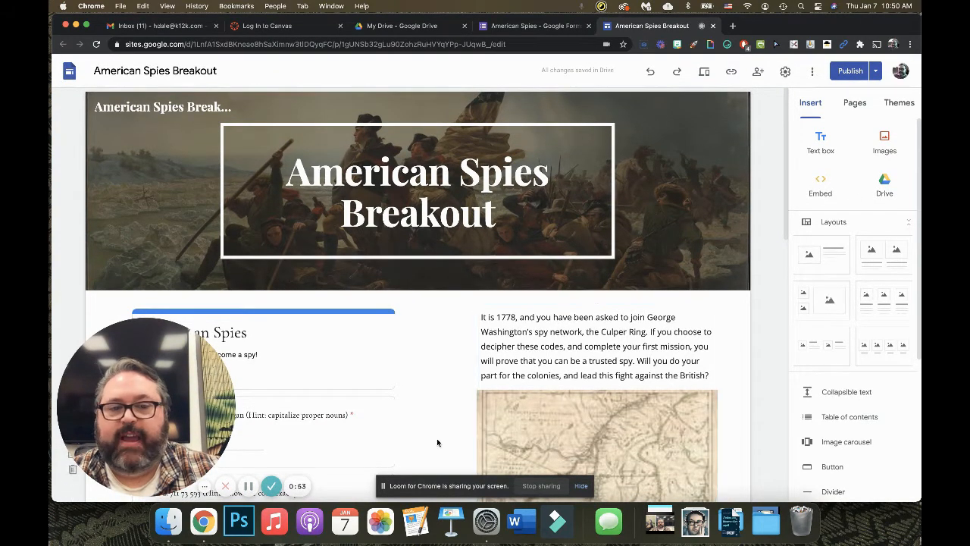
pyautogui.scroll(-8, 452, 401)
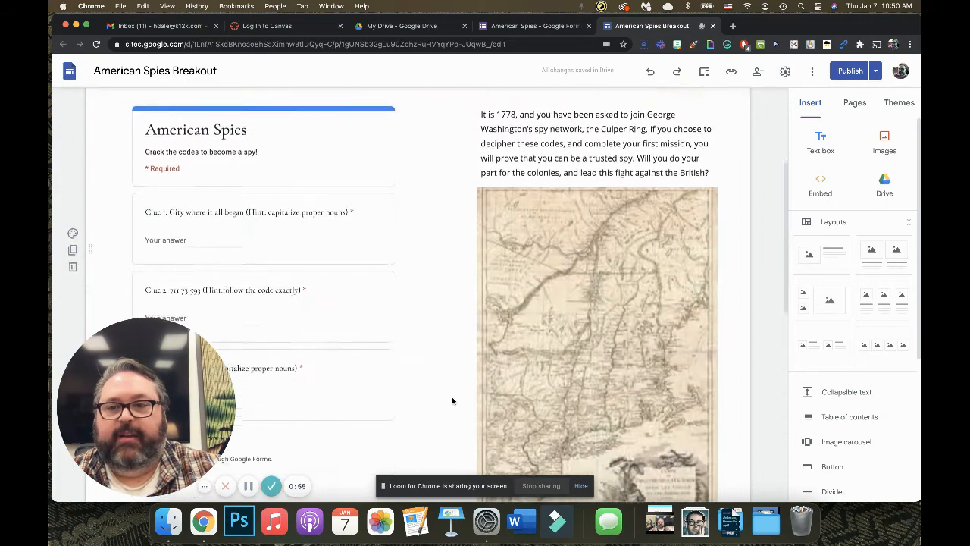
pyautogui.scroll(2, 452, 401)
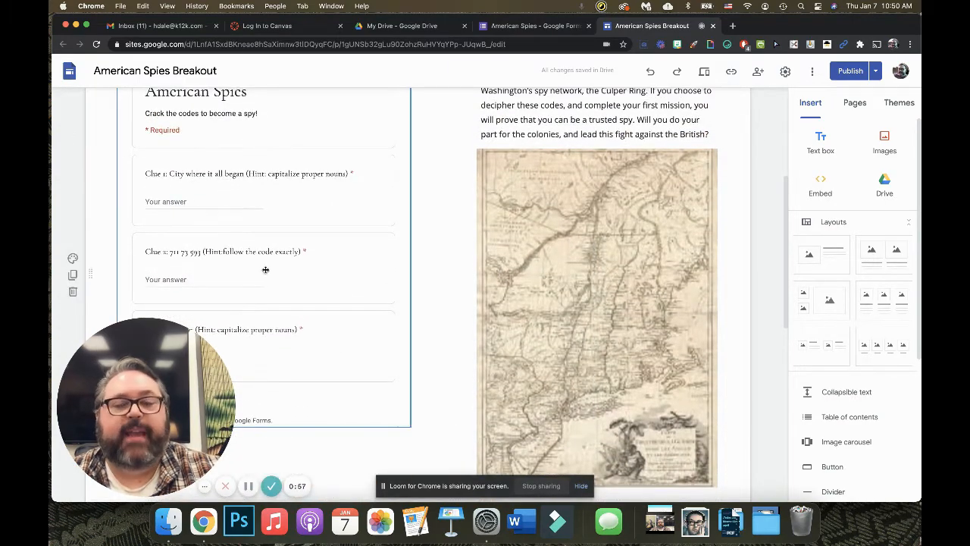
pyautogui.scroll(2, 249, 263)
pyautogui.scroll(-3, 249, 264)
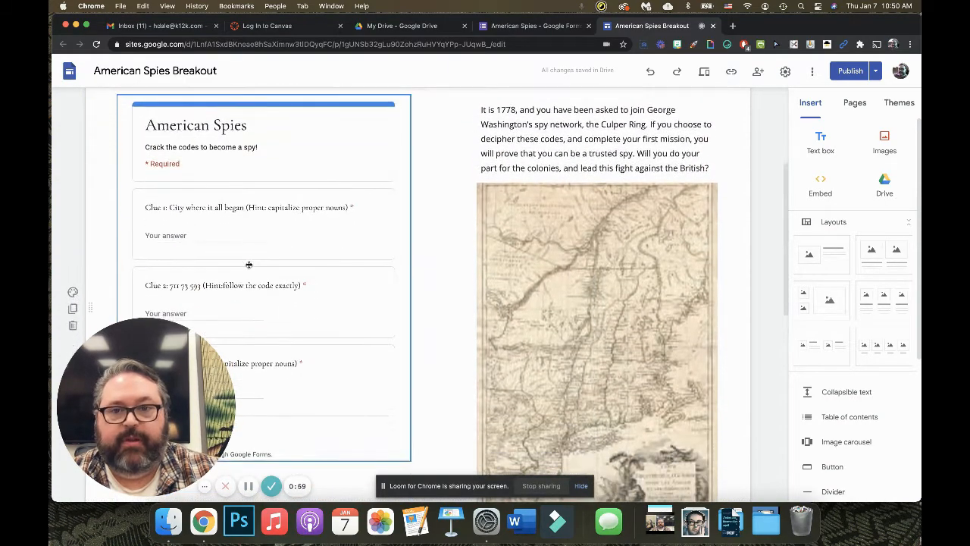
pyautogui.scroll(-2, 248, 263)
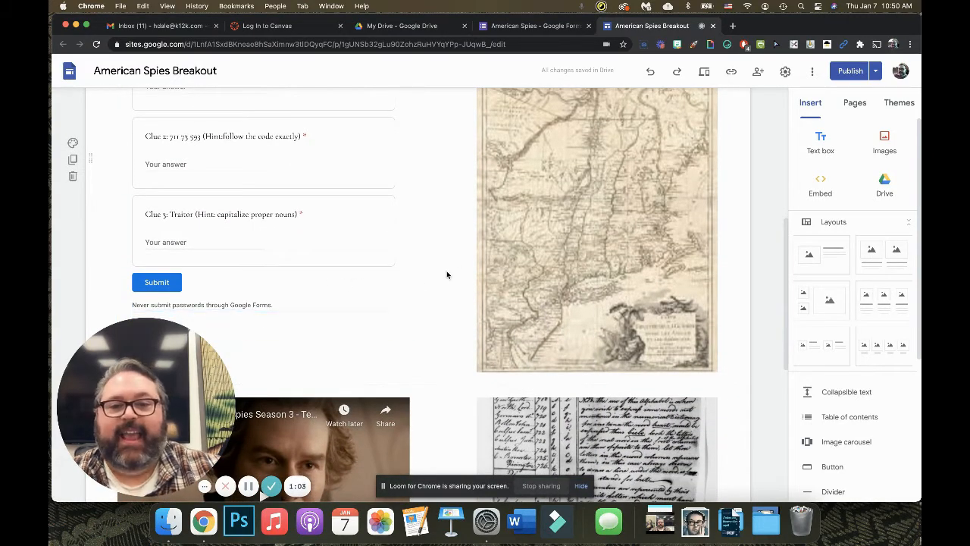
pyautogui.scroll(4, 446, 275)
pyautogui.scroll(1, 447, 275)
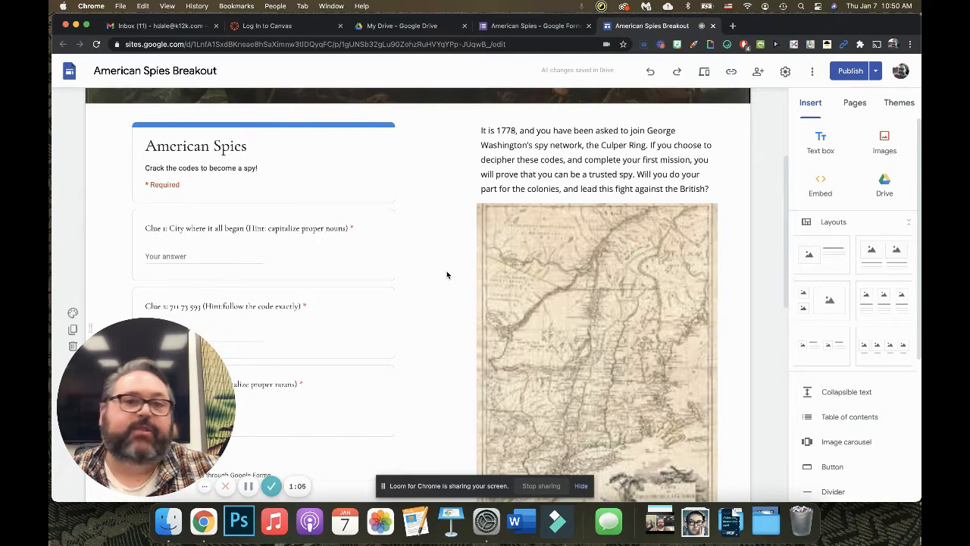
pyautogui.scroll(4, 447, 275)
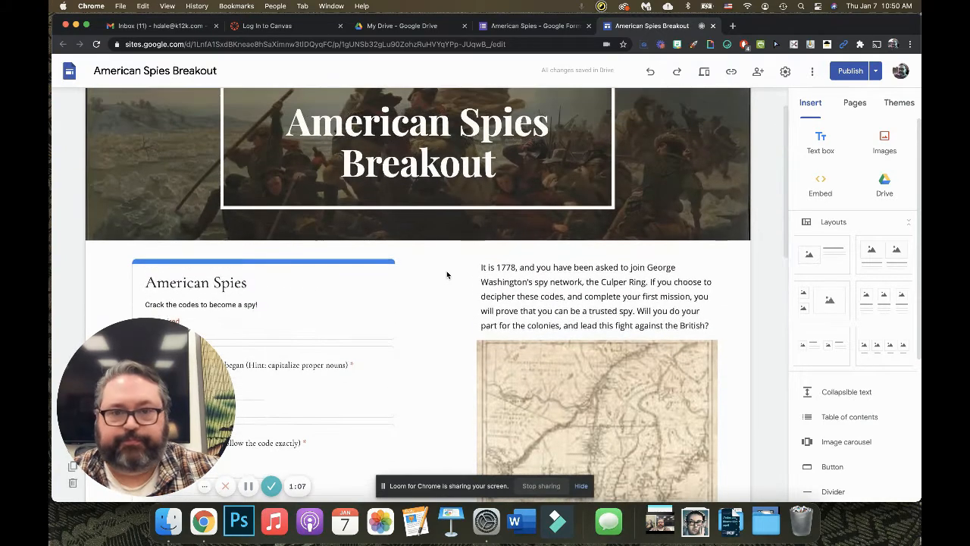
pyautogui.scroll(-4, 446, 270)
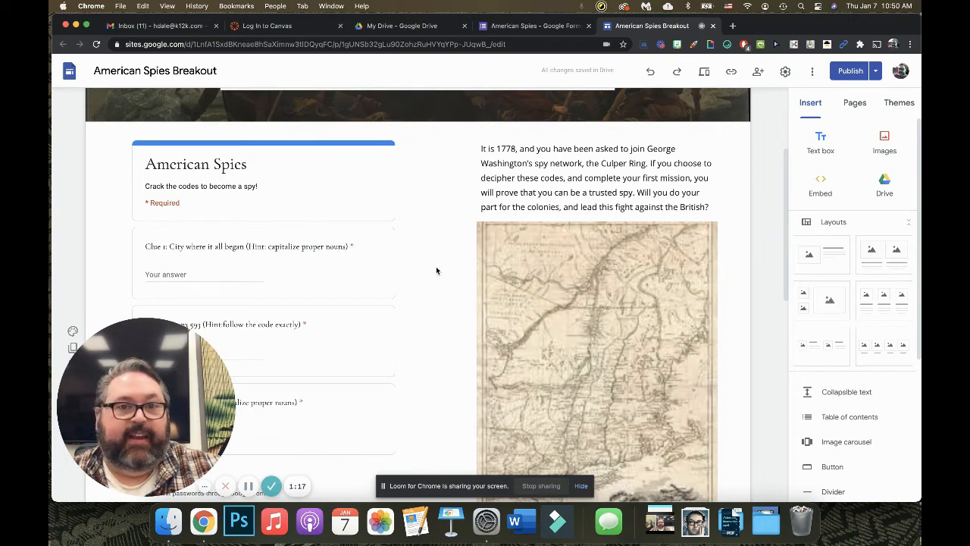
pyautogui.scroll(-5, 435, 270)
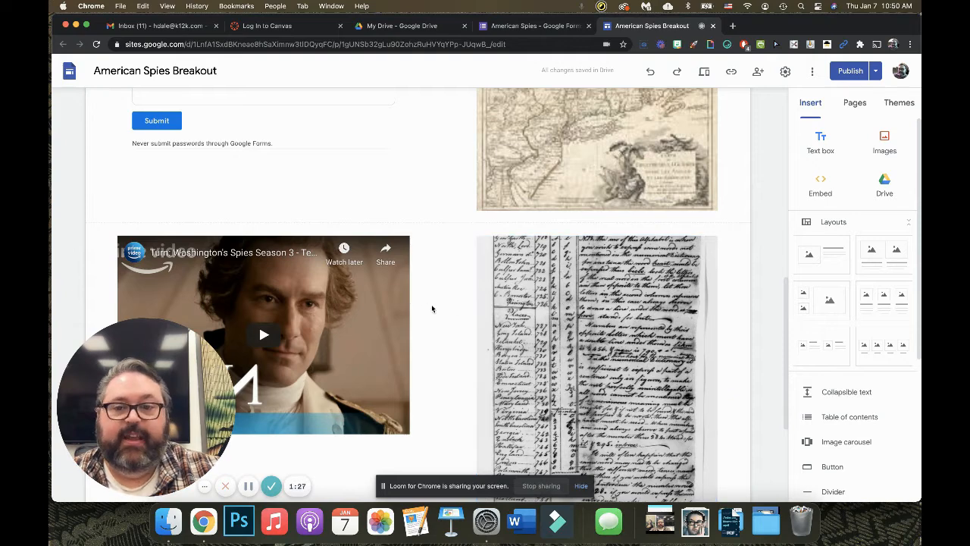
pyautogui.scroll(-3, 431, 308)
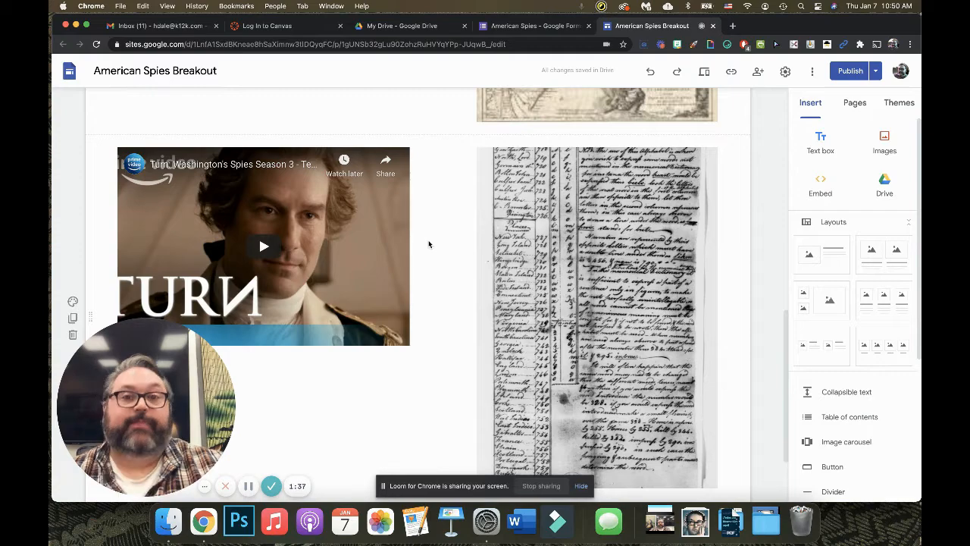
pyautogui.scroll(10, 429, 244)
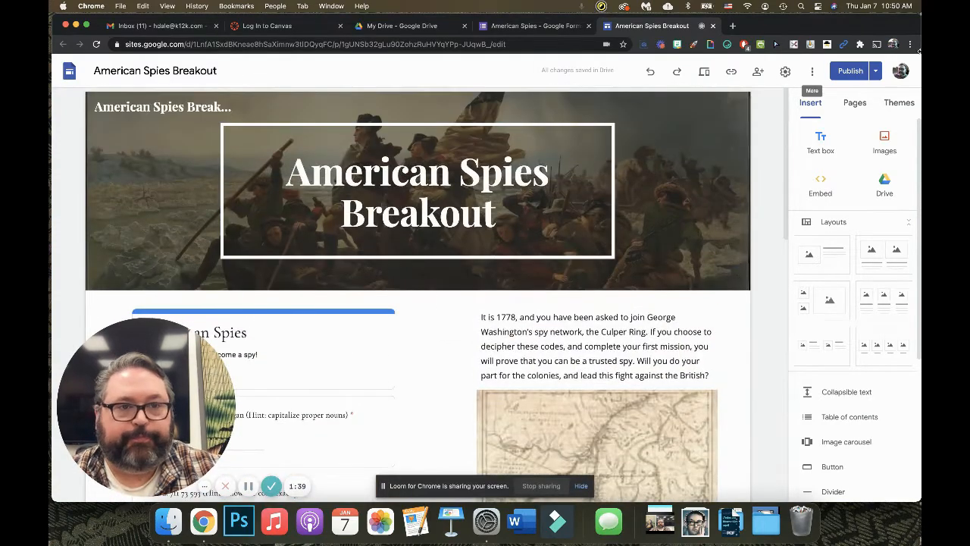
# - Preview the site and look over the embedded clue form and the linked map, video and code images
pyautogui.click(704, 71)
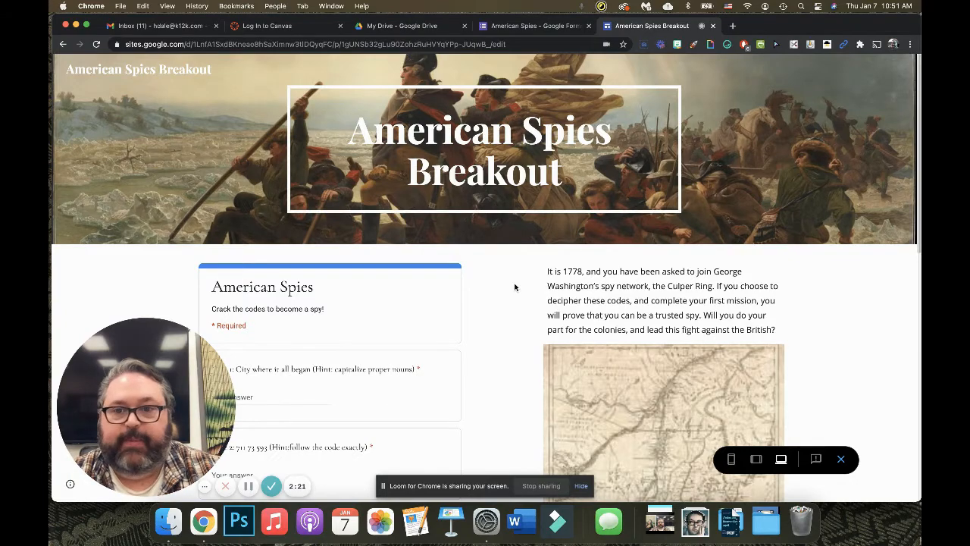
pyautogui.scroll(-4, 514, 287)
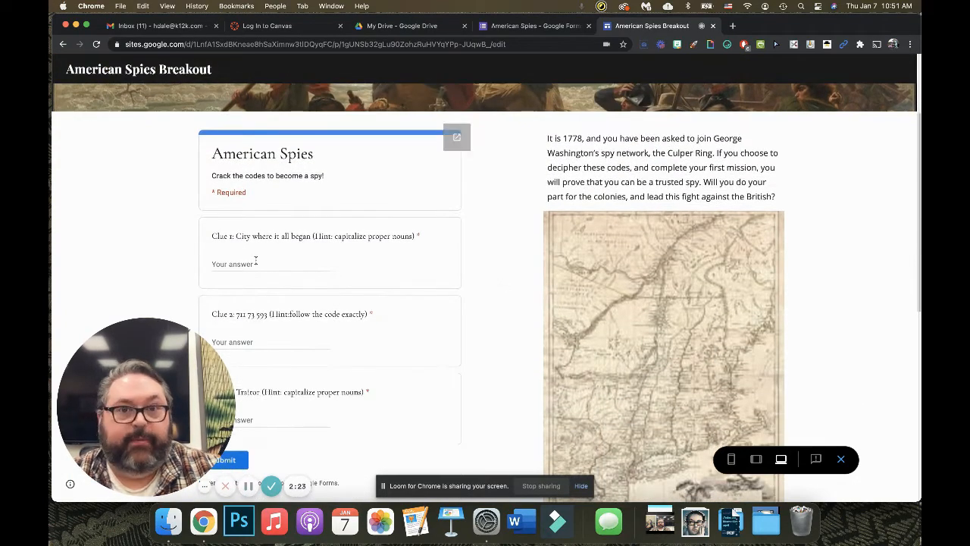
pyautogui.scroll(-1, 255, 263)
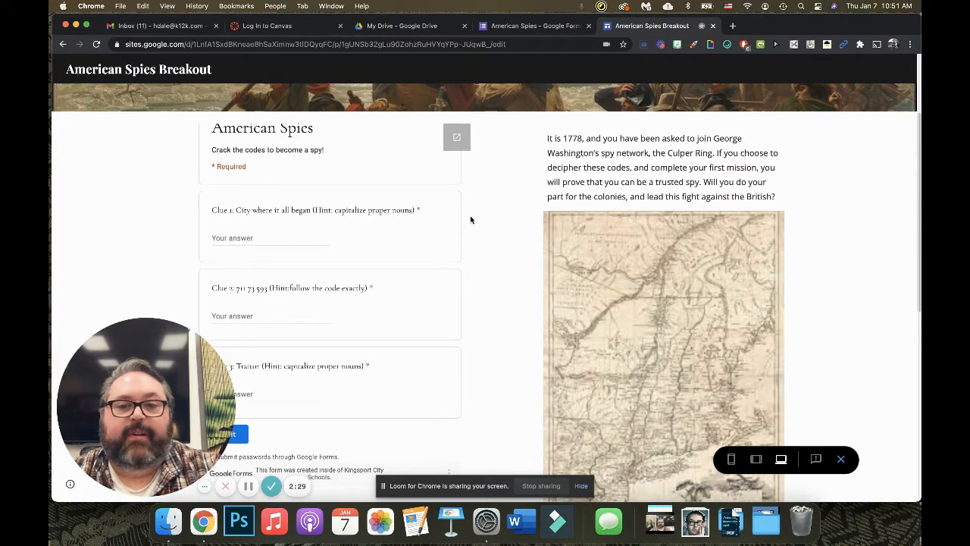
pyautogui.scroll(-5, 668, 291)
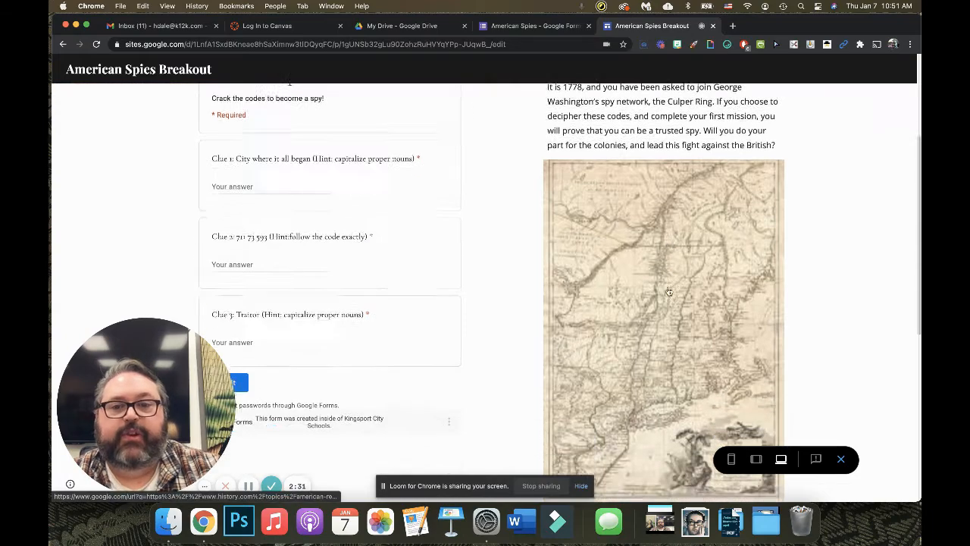
pyautogui.scroll(-7, 668, 291)
pyautogui.scroll(8, 669, 291)
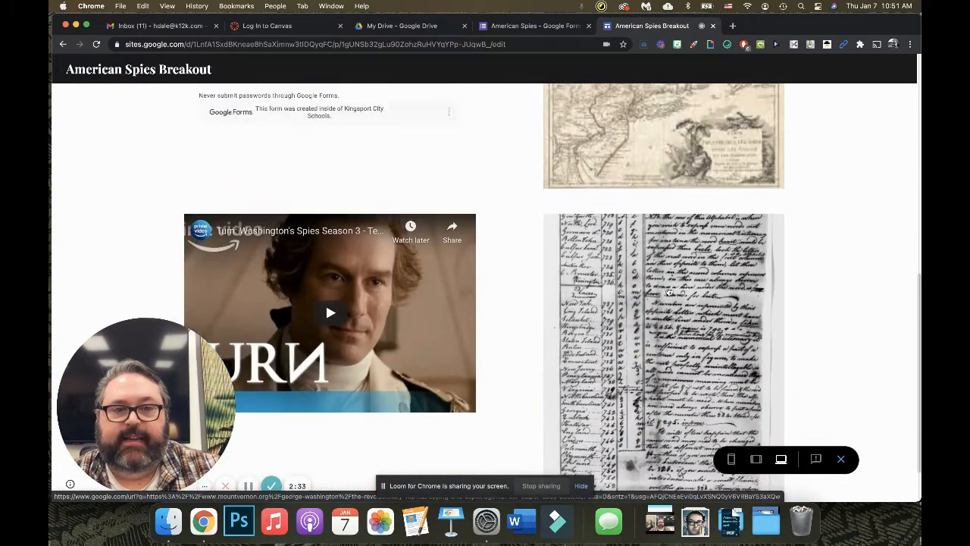
pyautogui.scroll(4, 668, 291)
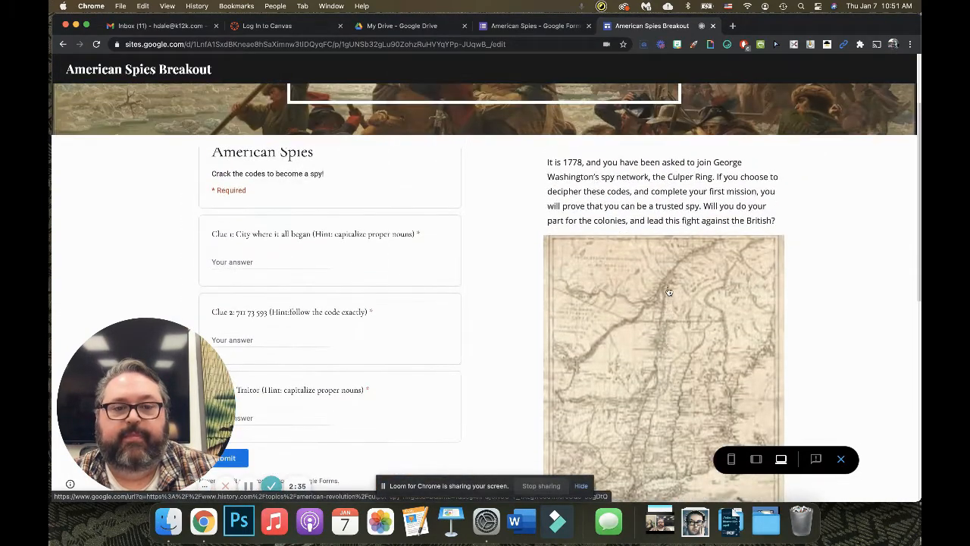
# - Open the Culper Spy Ring article linked from the map and highlight the hometown "Setauket, Long Island" in its introduction
pyautogui.click(662, 372)
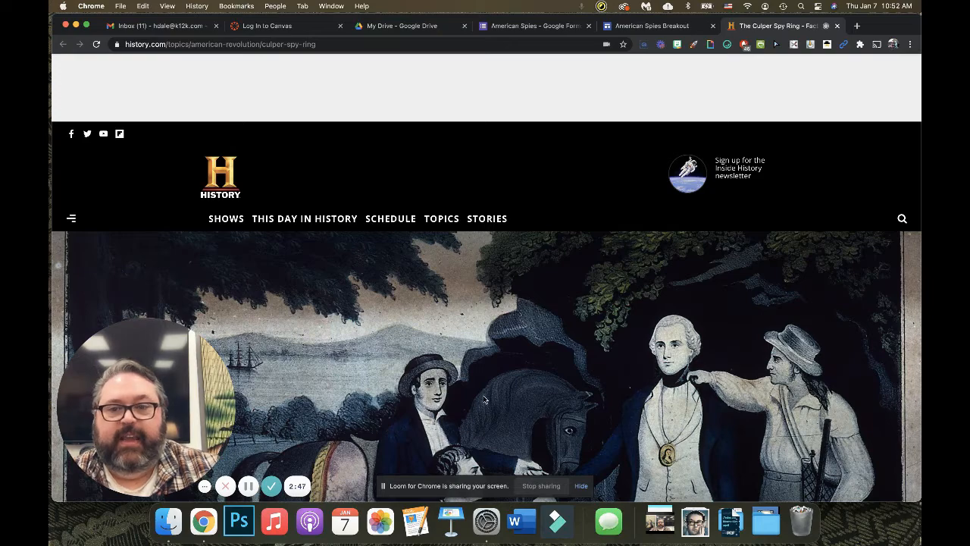
pyautogui.scroll(-3, 484, 400)
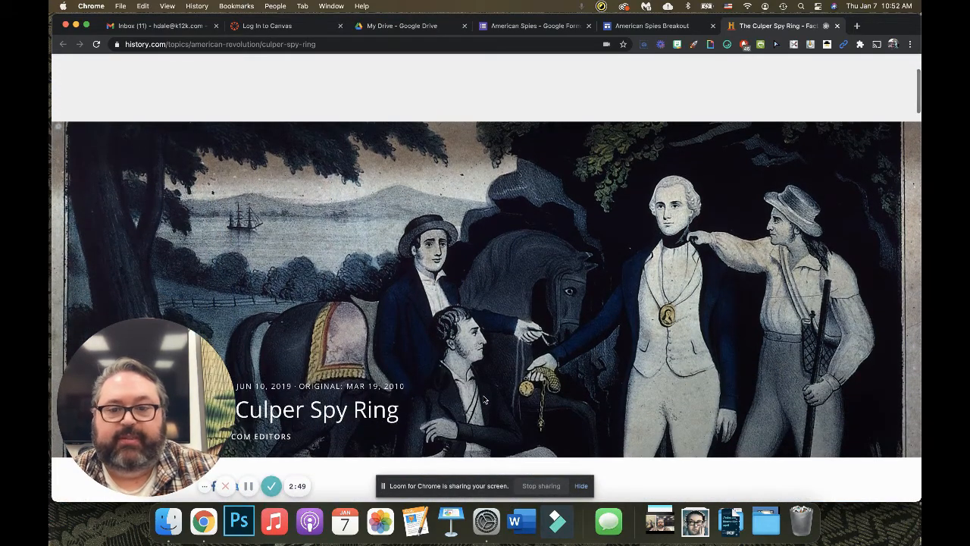
pyautogui.scroll(-2, 484, 399)
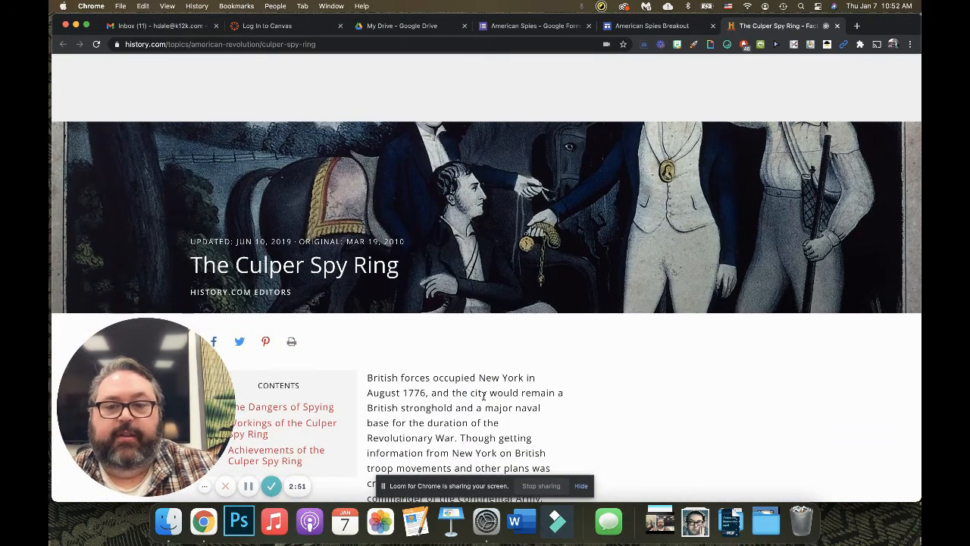
pyautogui.scroll(-6, 484, 395)
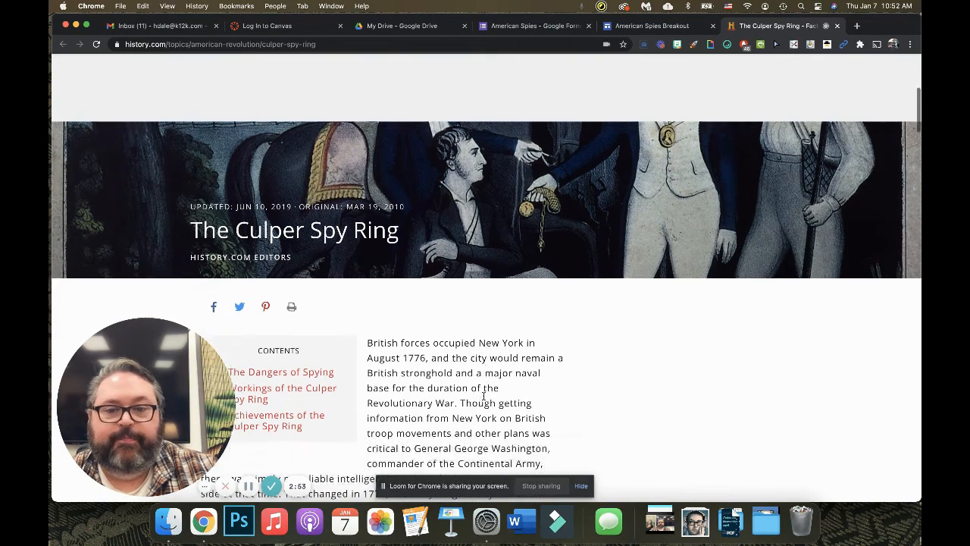
pyautogui.scroll(-1, 484, 399)
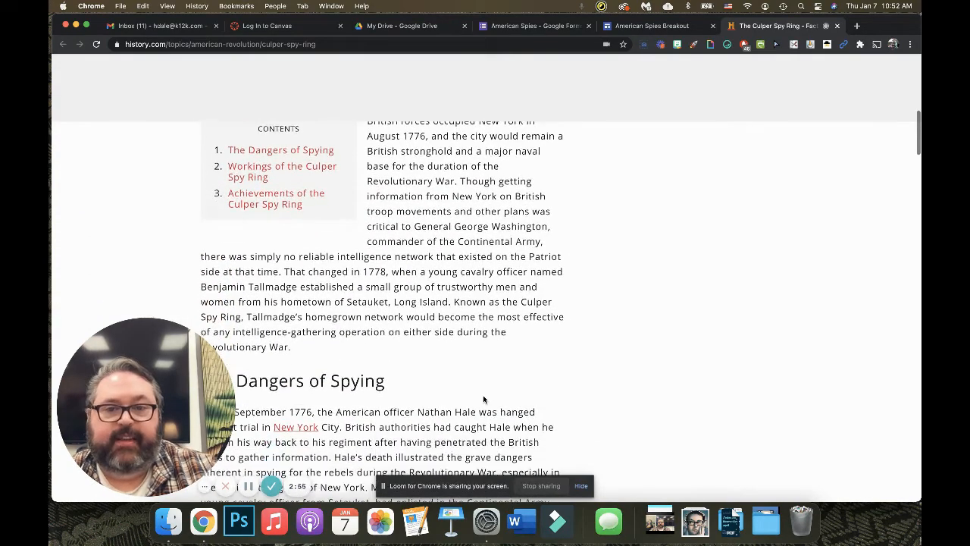
pyautogui.scroll(-3, 483, 399)
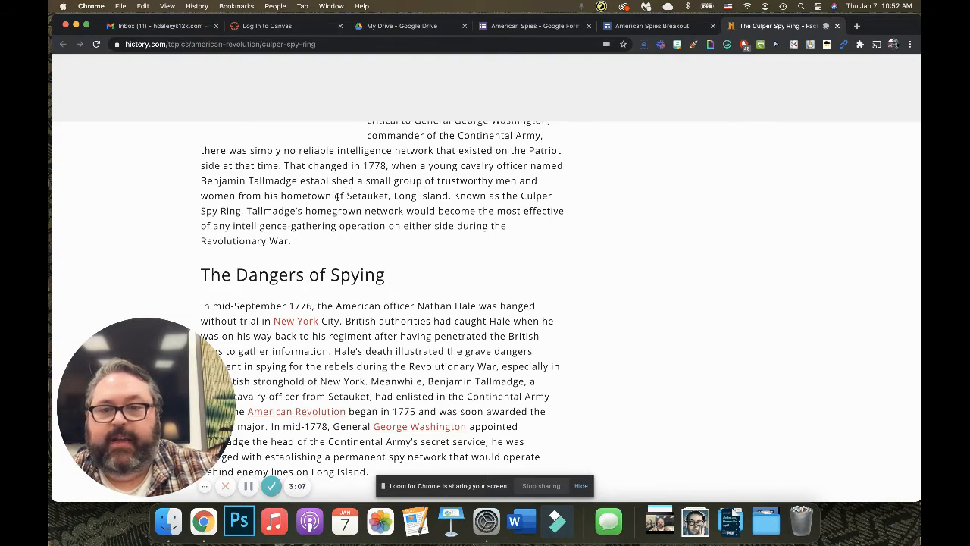
pyautogui.moveTo(346, 195); pyautogui.dragTo(449, 196)
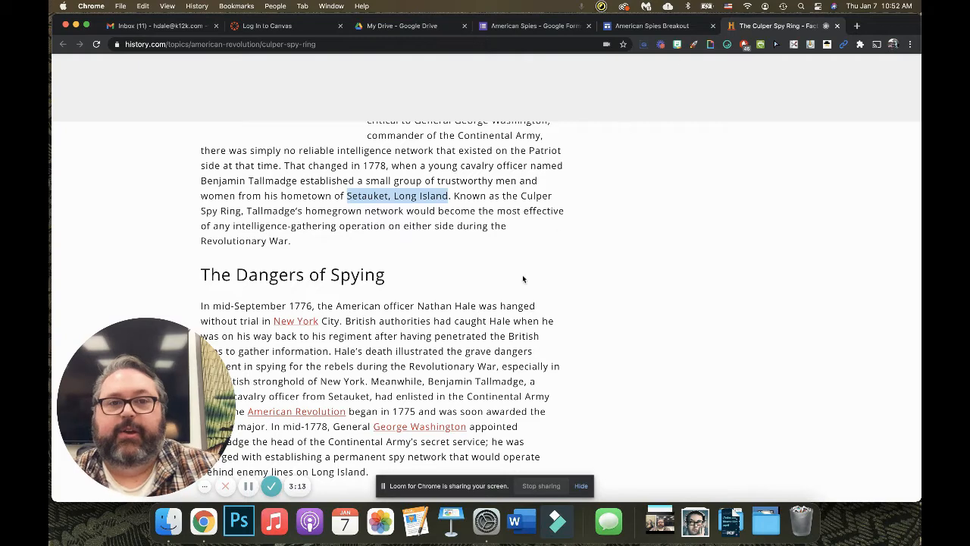
# - Close the article and answer Clue 1 in the embedded form with "Setauket, Long Island"
pyautogui.click(837, 26)
pyautogui.click(250, 259)
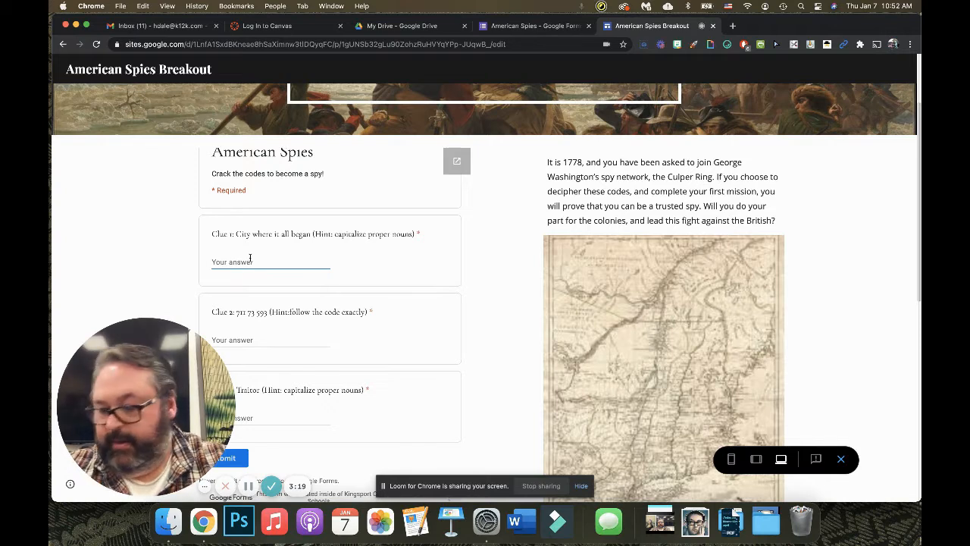
pyautogui.write('Seta')
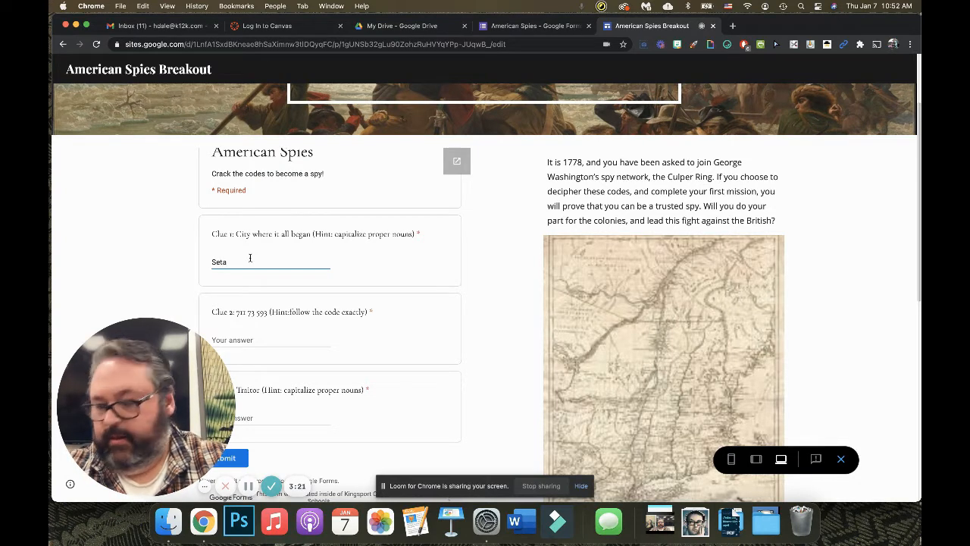
pyautogui.write('uket, Long Island')
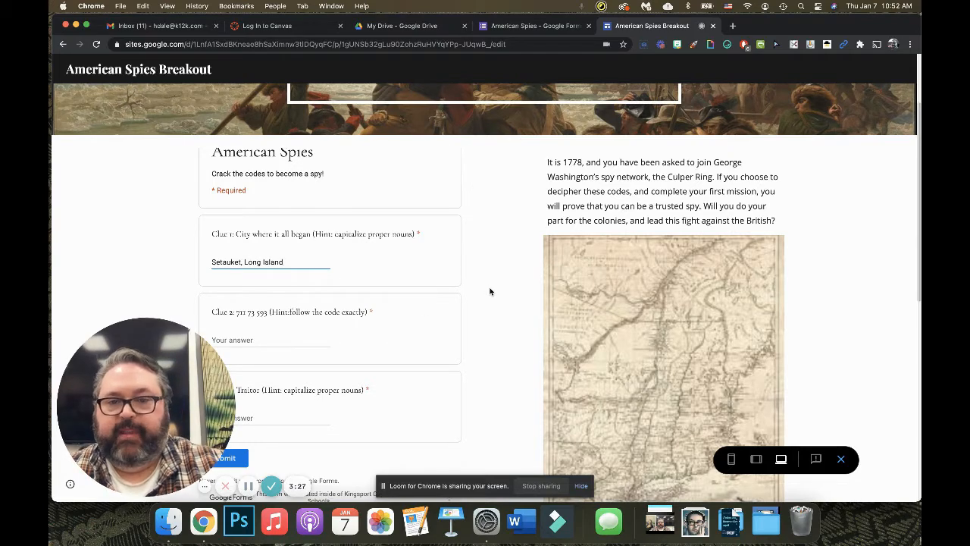
# - Open the Culper Code Book page linked from the handwritten code image and examine its table of numbered words for Clue 2
pyautogui.scroll(-3, 490, 291)
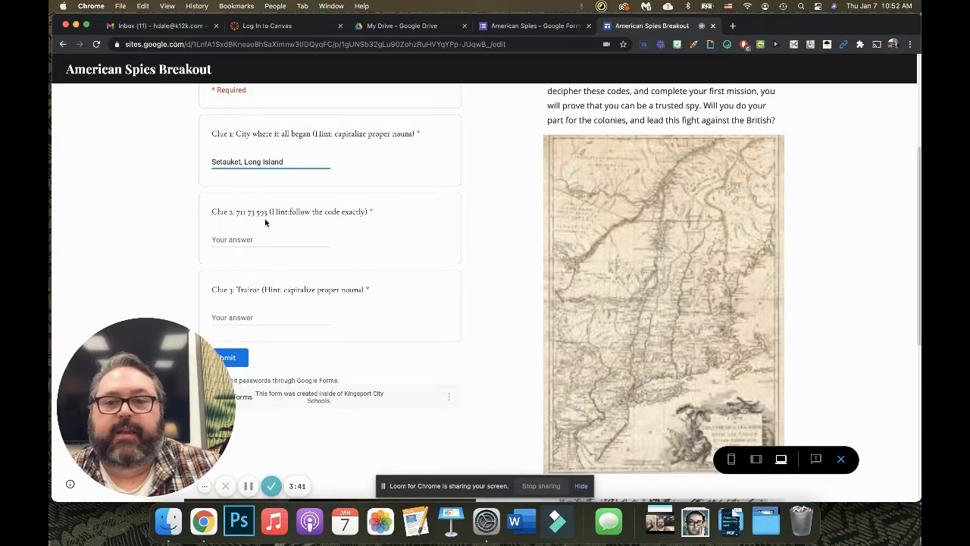
pyautogui.scroll(-5, 503, 275)
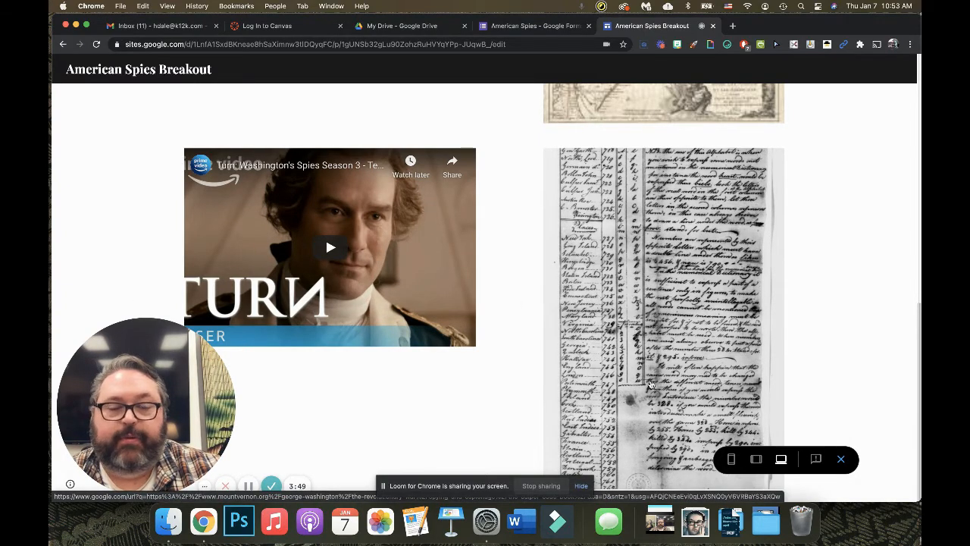
pyautogui.click(660, 275)
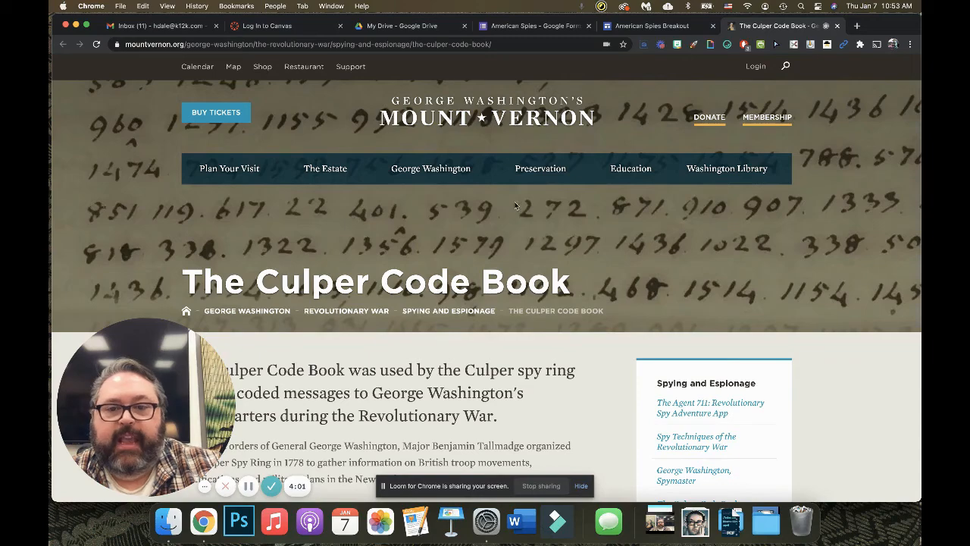
pyautogui.scroll(-5, 538, 266)
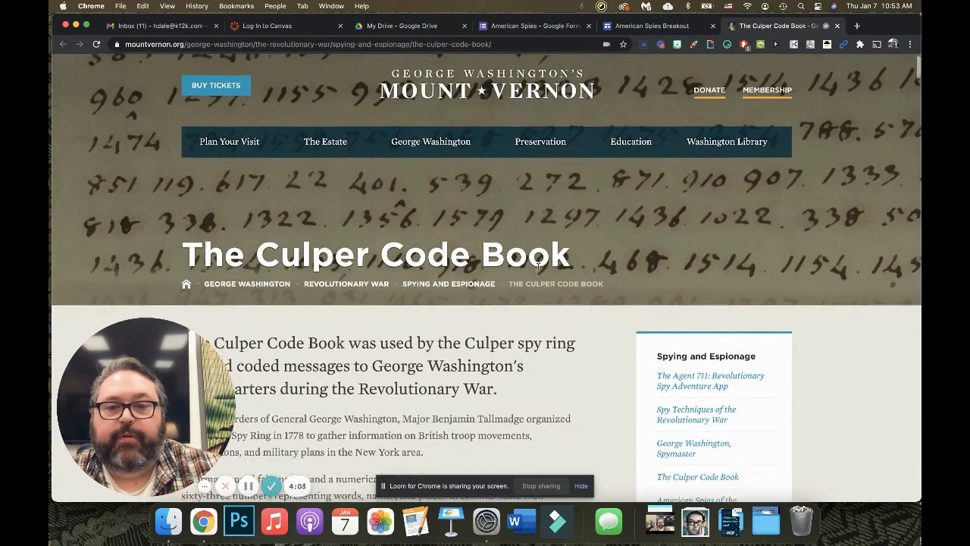
pyautogui.scroll(-10, 538, 271)
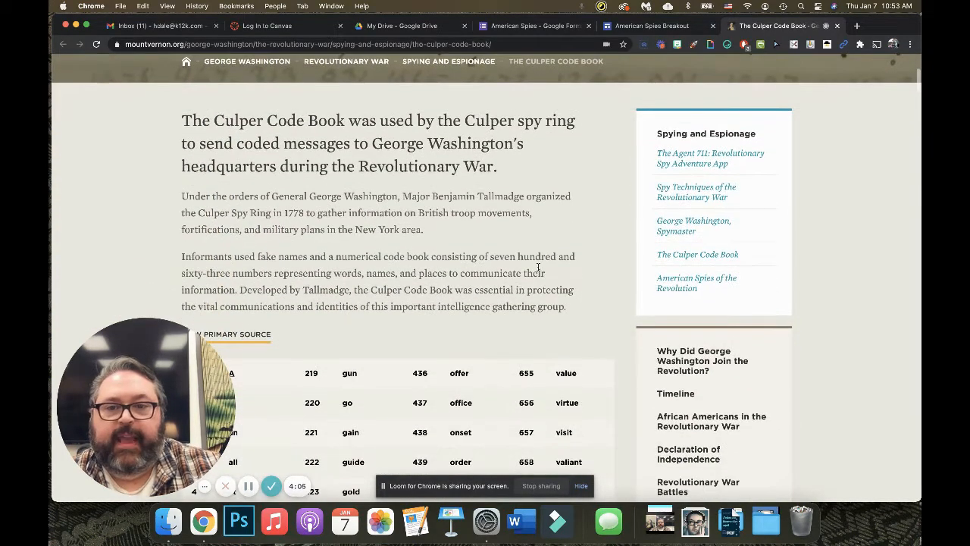
pyautogui.scroll(-7, 538, 268)
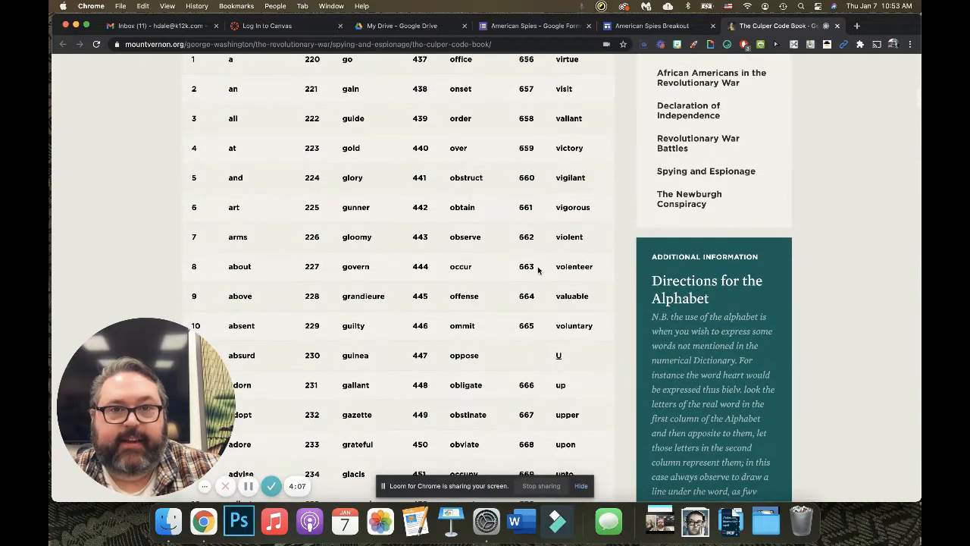
pyautogui.scroll(-6, 538, 271)
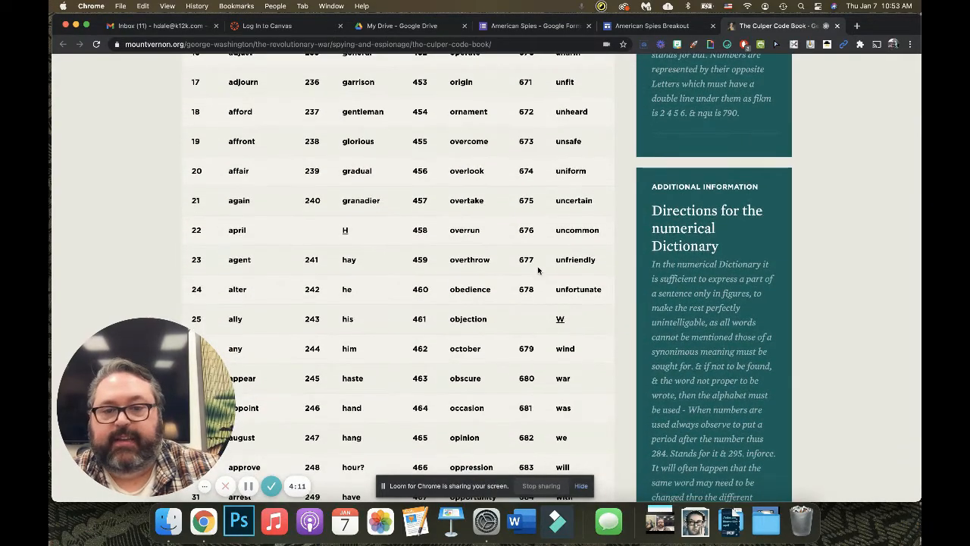
pyautogui.scroll(-5, 538, 271)
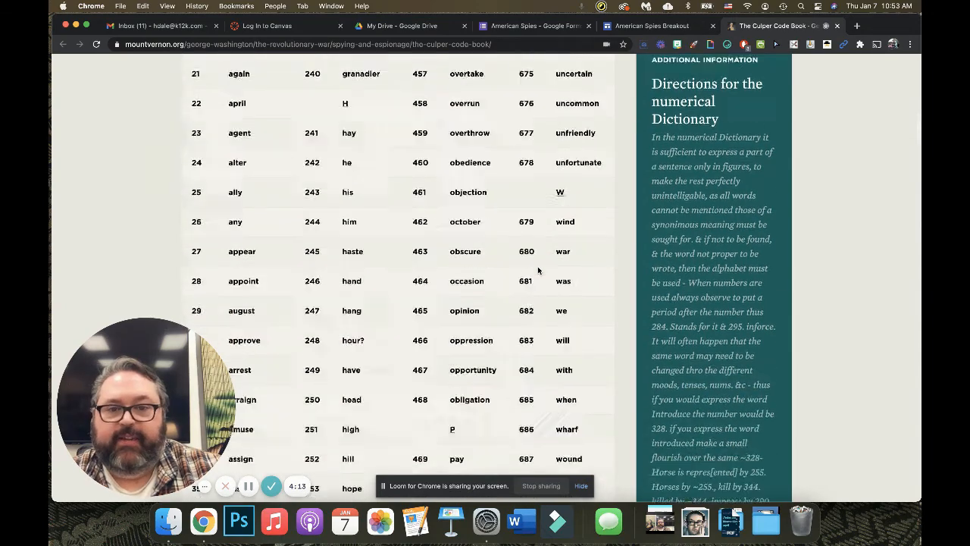
pyautogui.scroll(15, 894, 72)
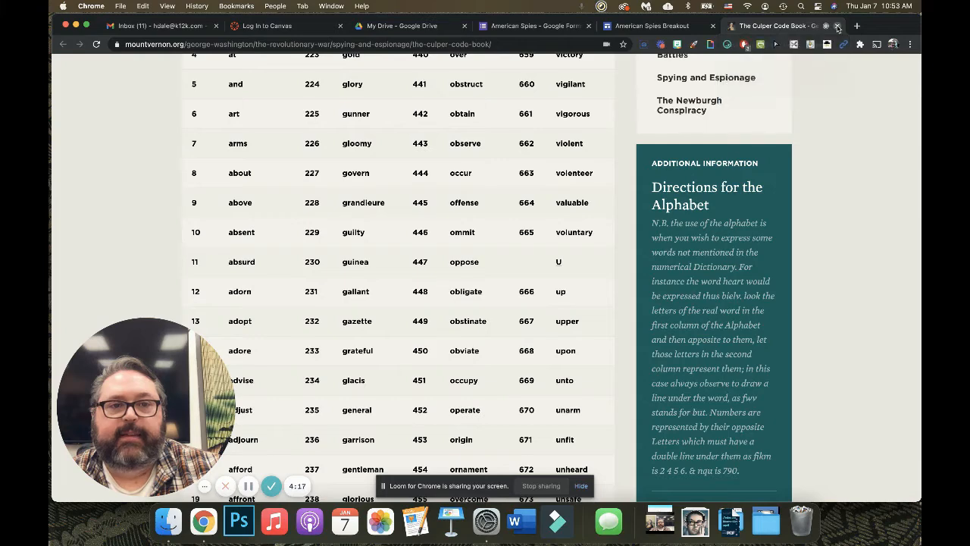
# - Close the code book page and answer Clue 2 in the embedded form with "Gen Washington camp safe"
pyautogui.click(838, 28)
pyautogui.scroll(5, 471, 222)
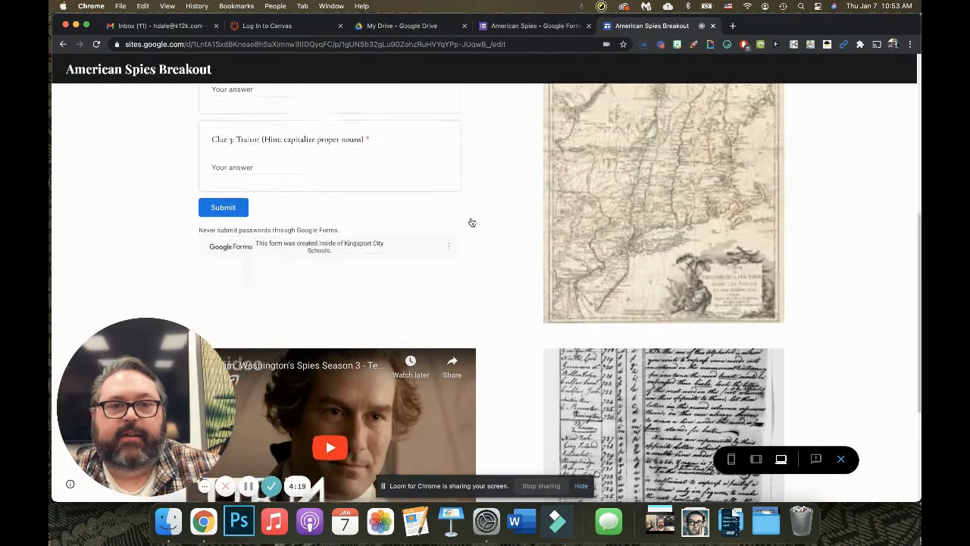
pyautogui.click(254, 144)
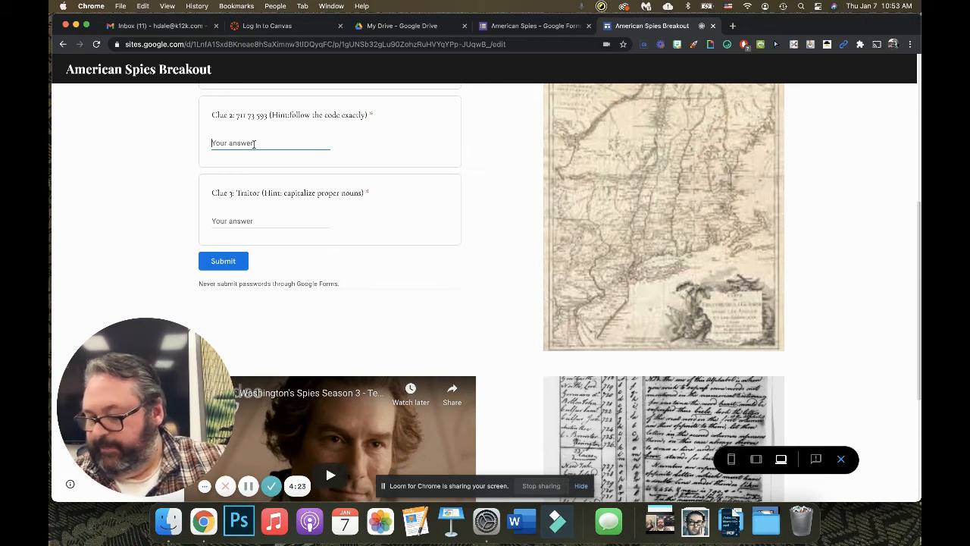
pyautogui.write('G')
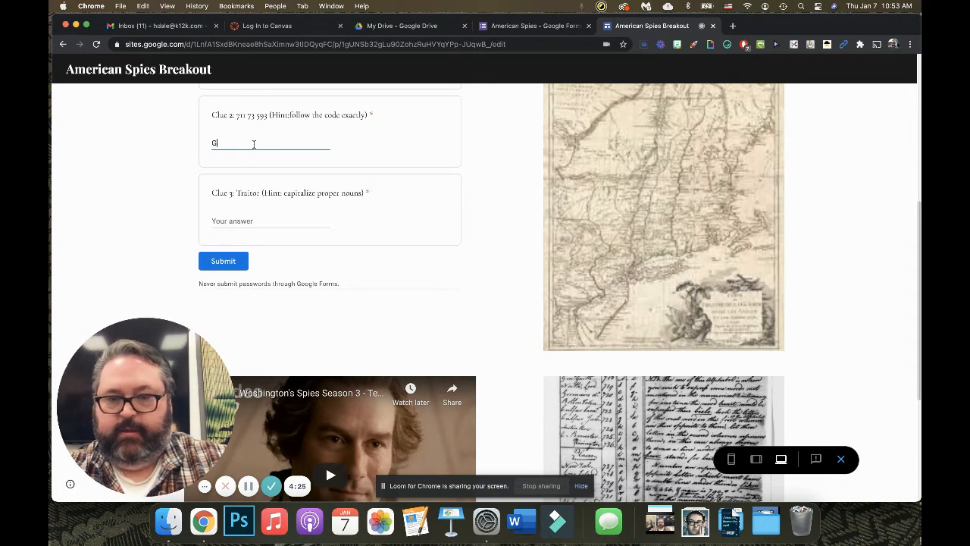
pyautogui.write('en Washington')
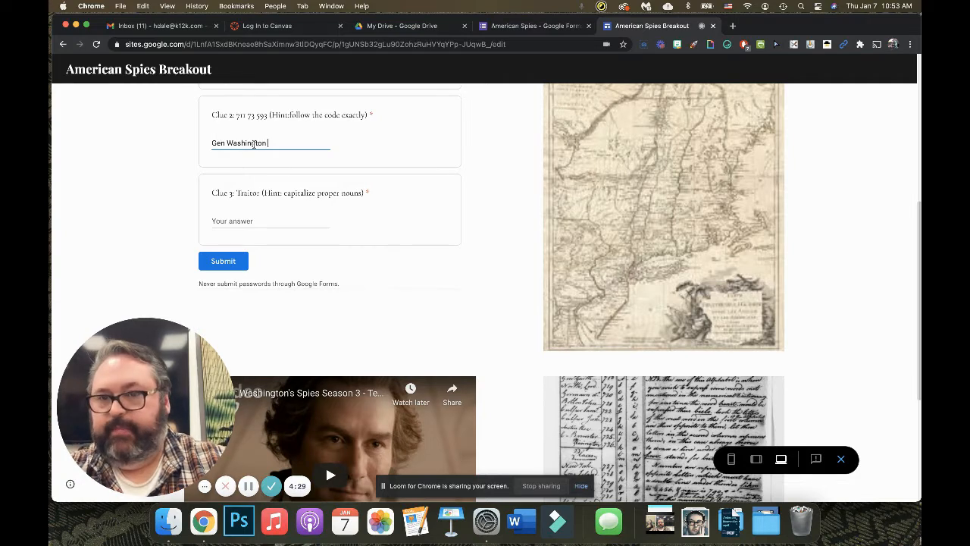
pyautogui.write(' camp safe')
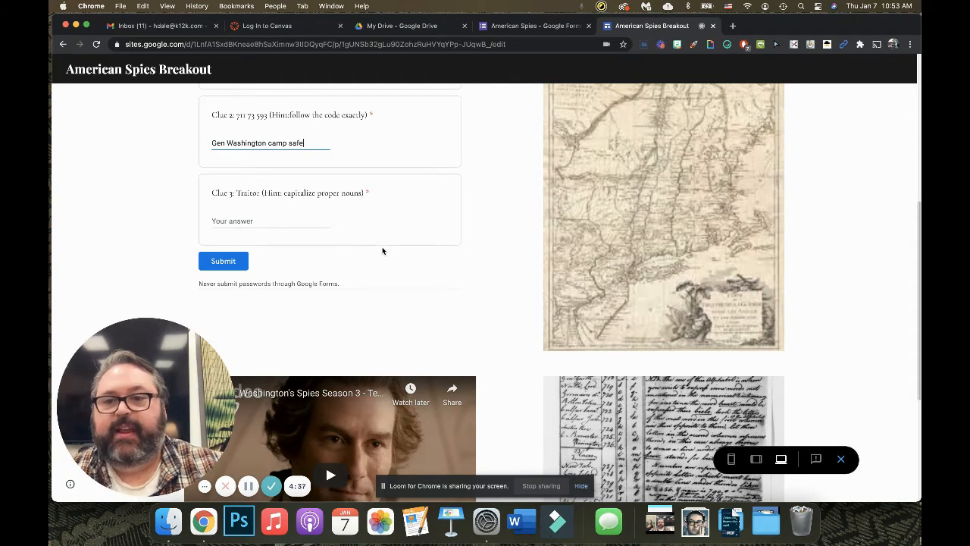
pyautogui.click(472, 276)
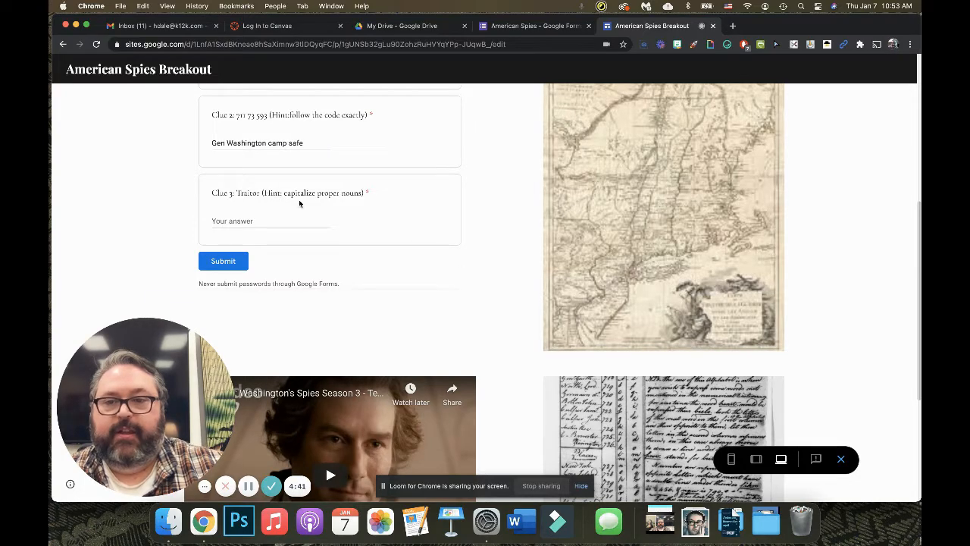
# - Check the embedded video, answer Clue 3 with "Benedict Arnold" and submit the form to view its confirmation
pyautogui.scroll(-5, 468, 298)
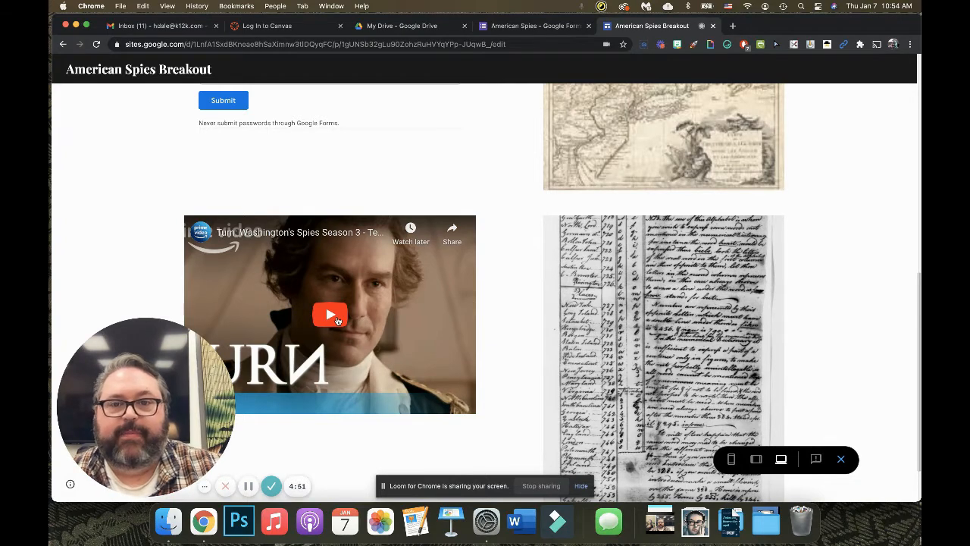
pyautogui.scroll(3, 338, 321)
pyautogui.click(242, 174)
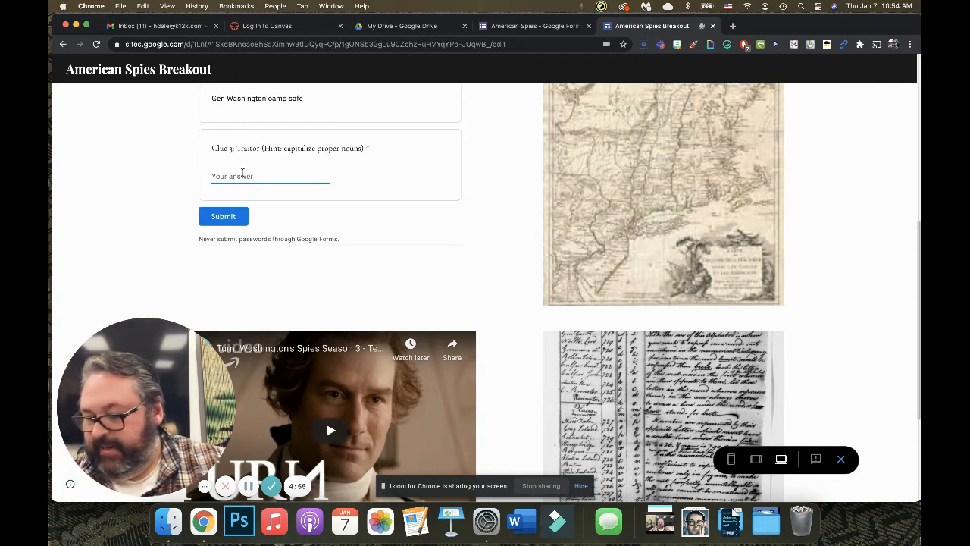
pyautogui.write('Bened')
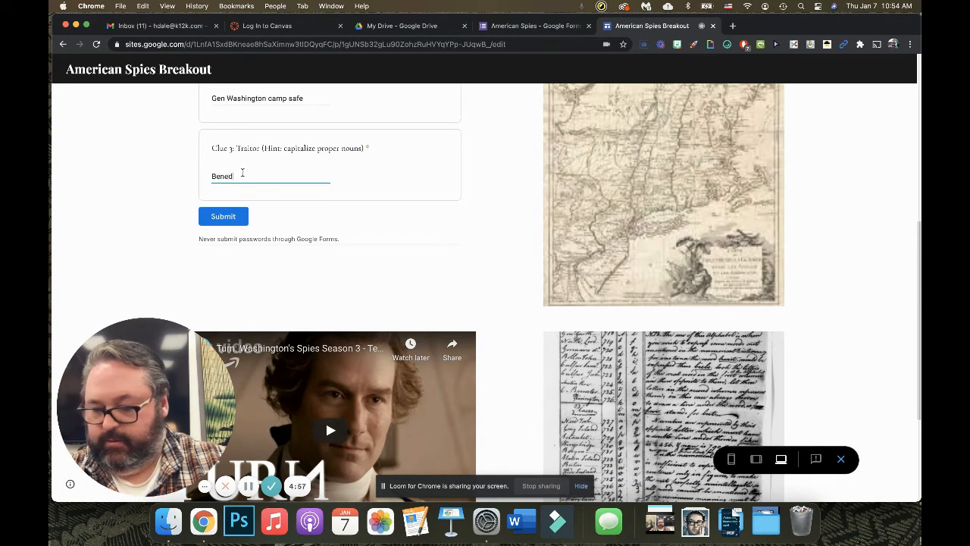
pyautogui.write('ict Arnold')
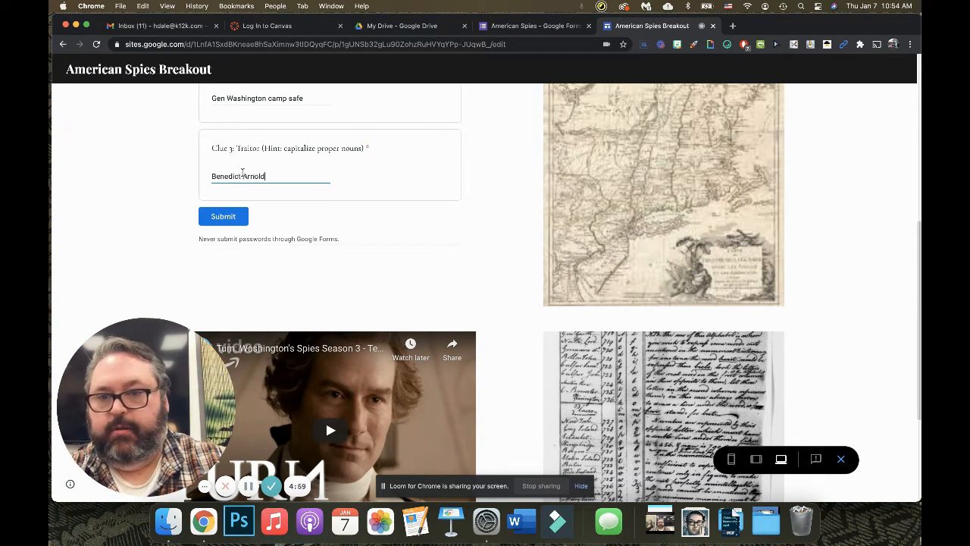
pyautogui.click(239, 219)
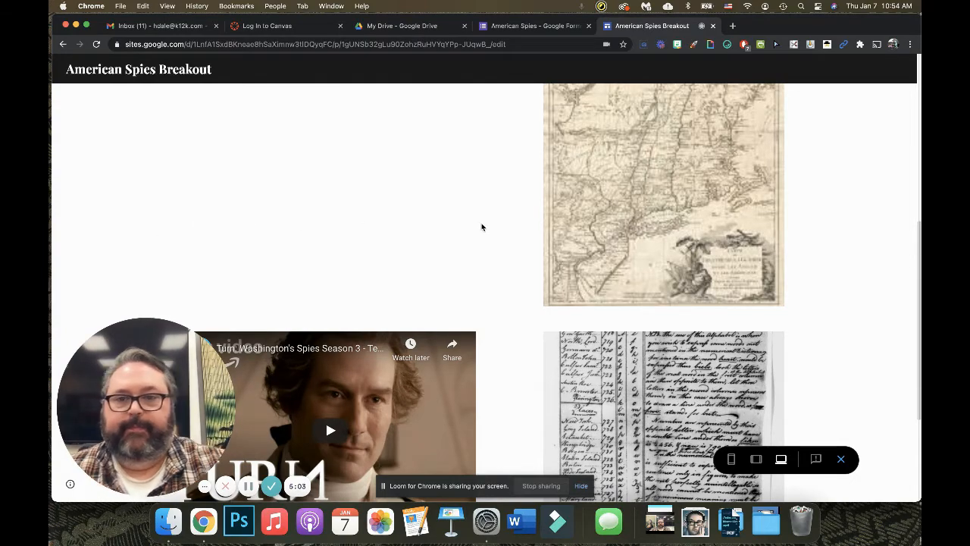
pyautogui.scroll(5, 481, 223)
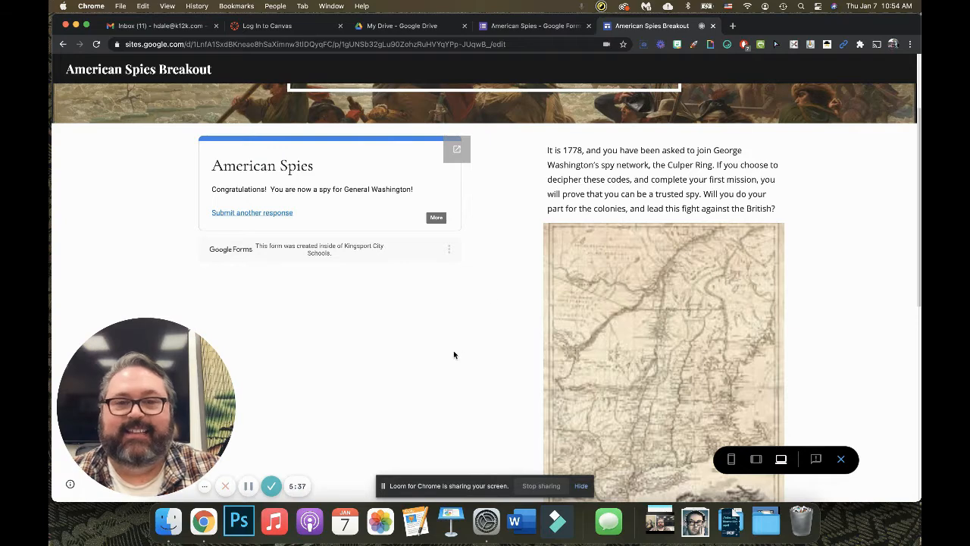
pyautogui.click(270, 485)
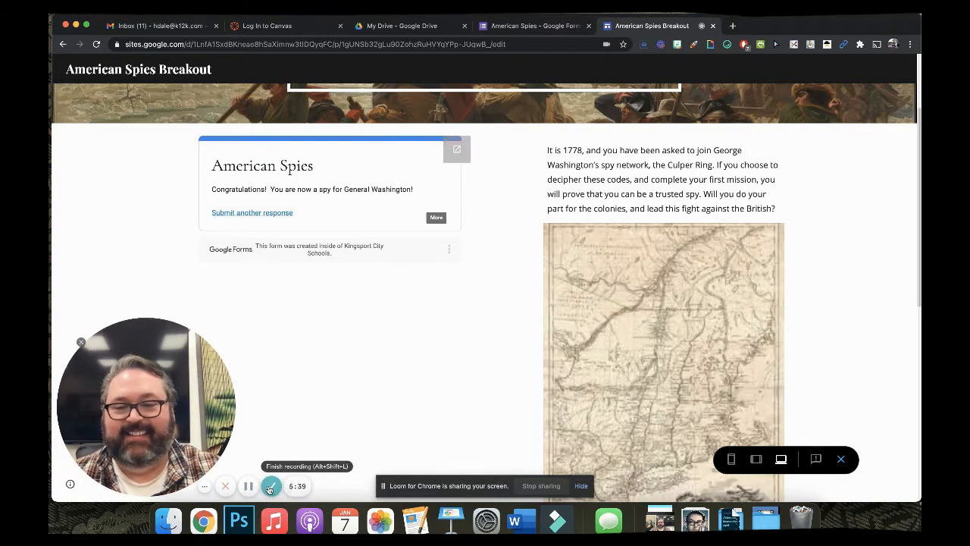